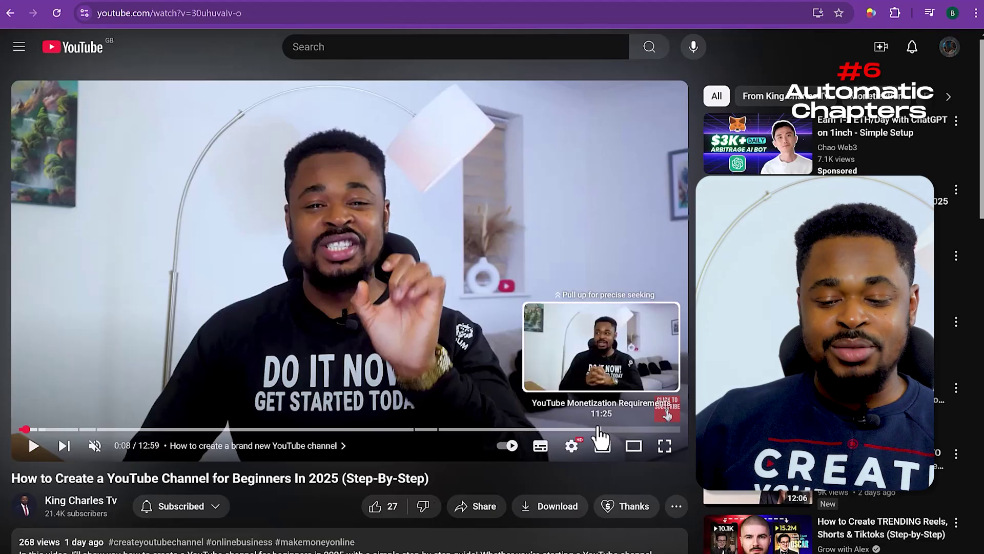
# - Review the manually added timestamp chapters in the video's description and the Chapters section beneath it
pyautogui.scroll(4, 436, 277)
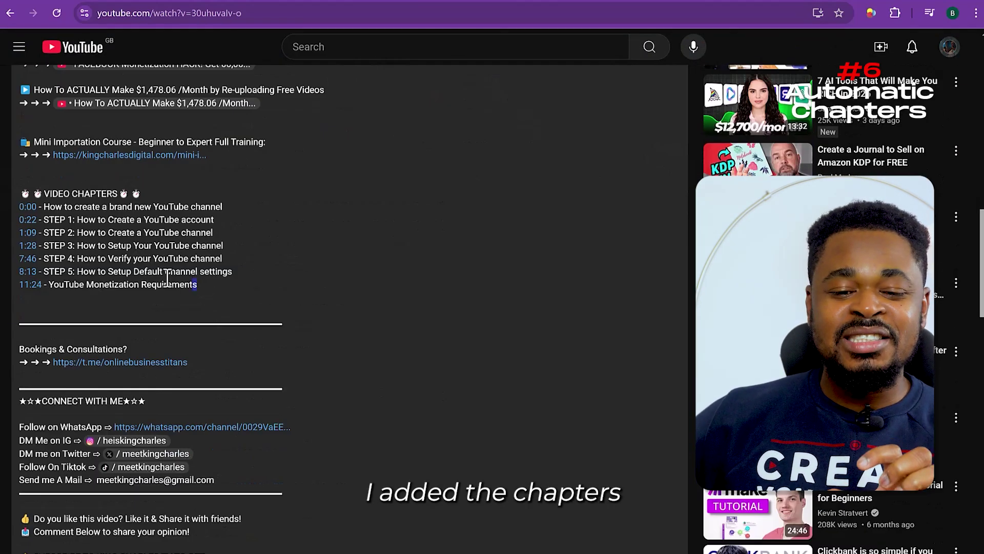
pyautogui.moveTo(166, 279); pyautogui.dragTo(55, 258)
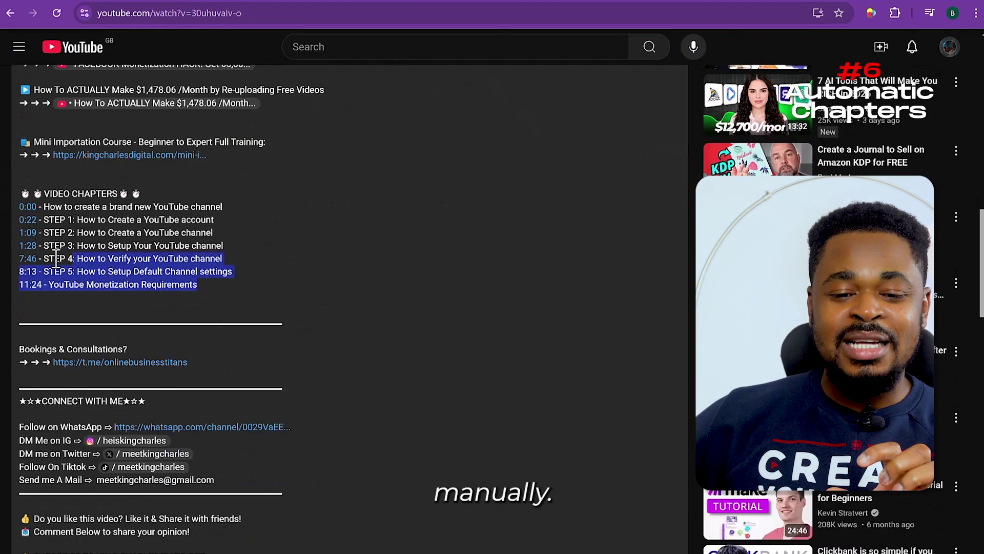
pyautogui.moveTo(25, 220); pyautogui.dragTo(23, 208)
pyautogui.click(114, 217)
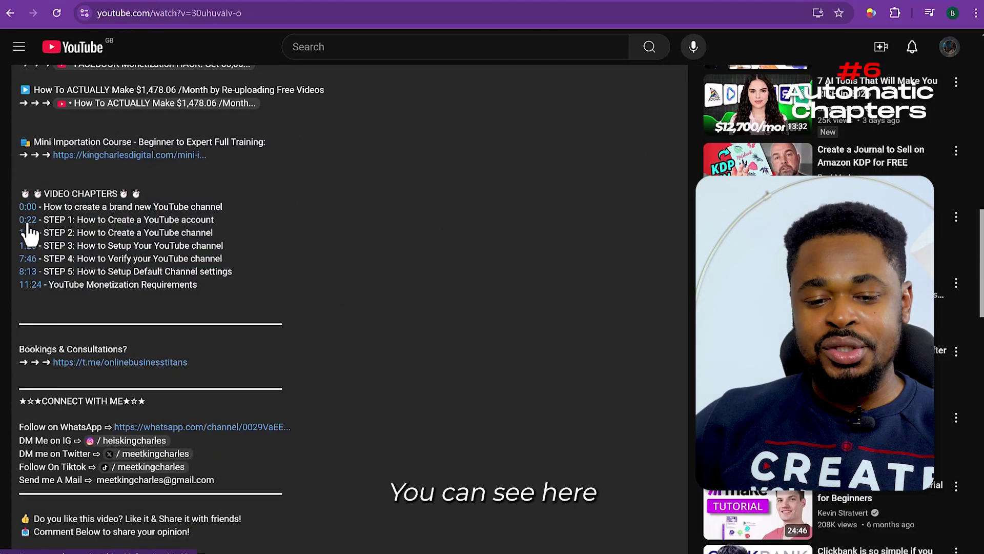
pyautogui.scroll(-10, 269, 180)
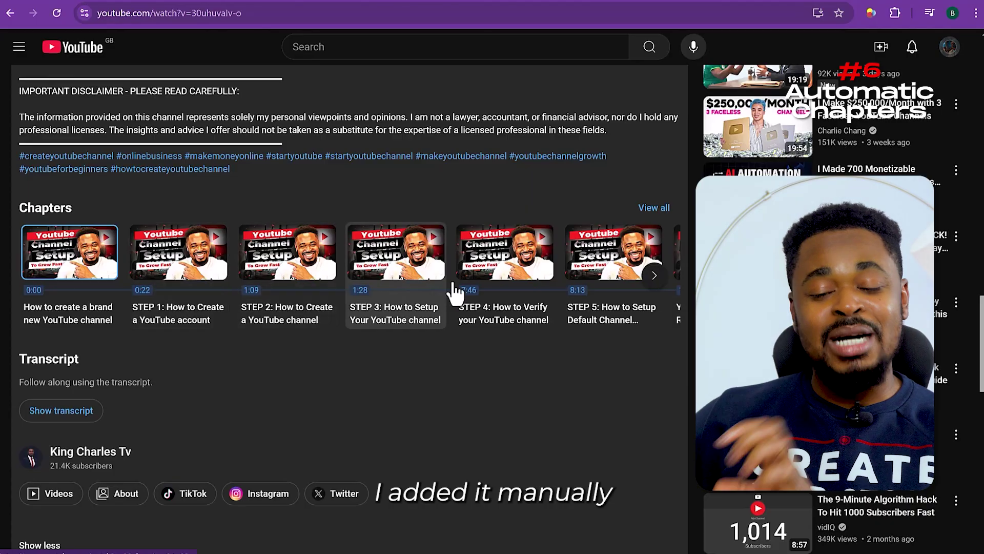
pyautogui.scroll(10, 538, 270)
pyautogui.scroll(4, 219, 211)
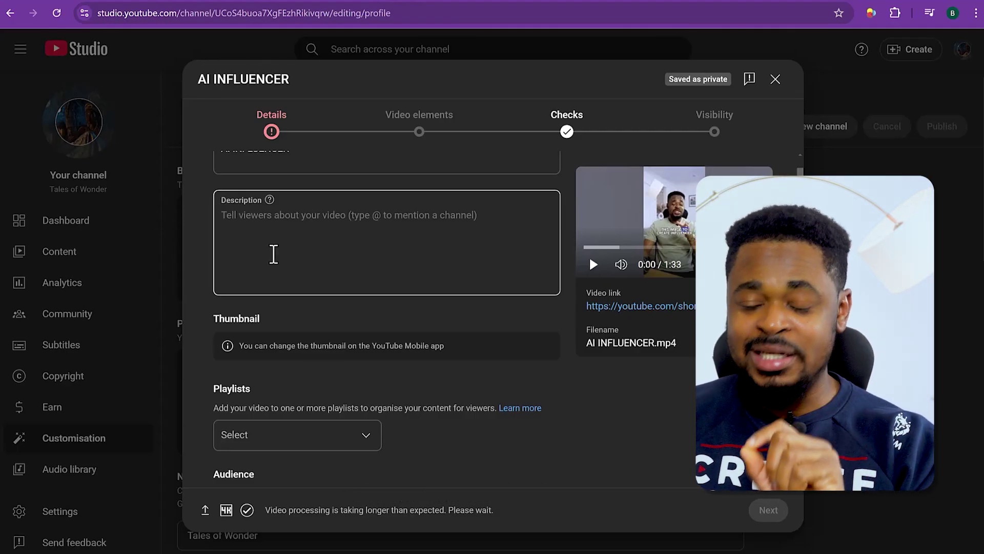
# - Add the tags "how to make fried rice" and "chicken fried rice recipe" to the AI INFLUENCER video
pyautogui.scroll(-5, 261, 308)
pyautogui.scroll(-15, 267, 308)
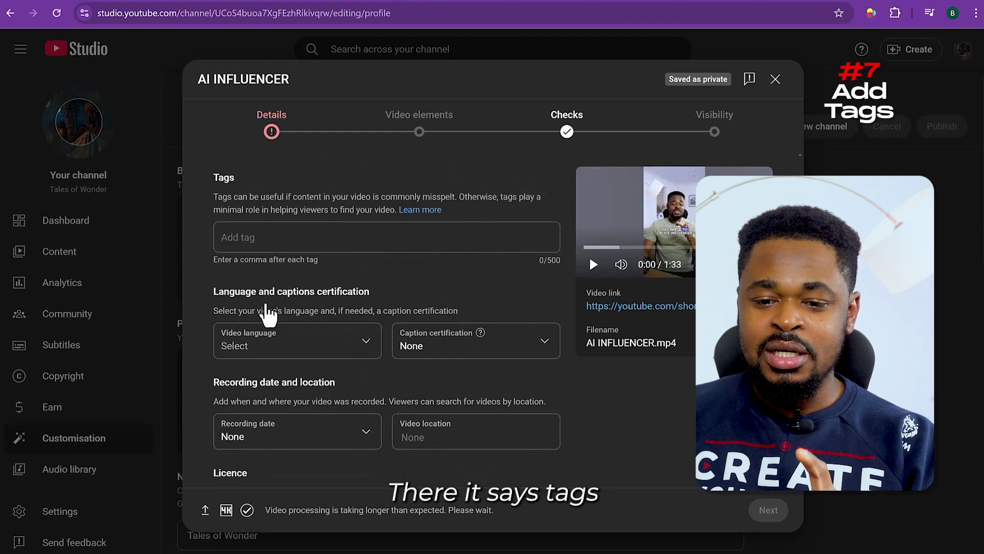
pyautogui.click(252, 245)
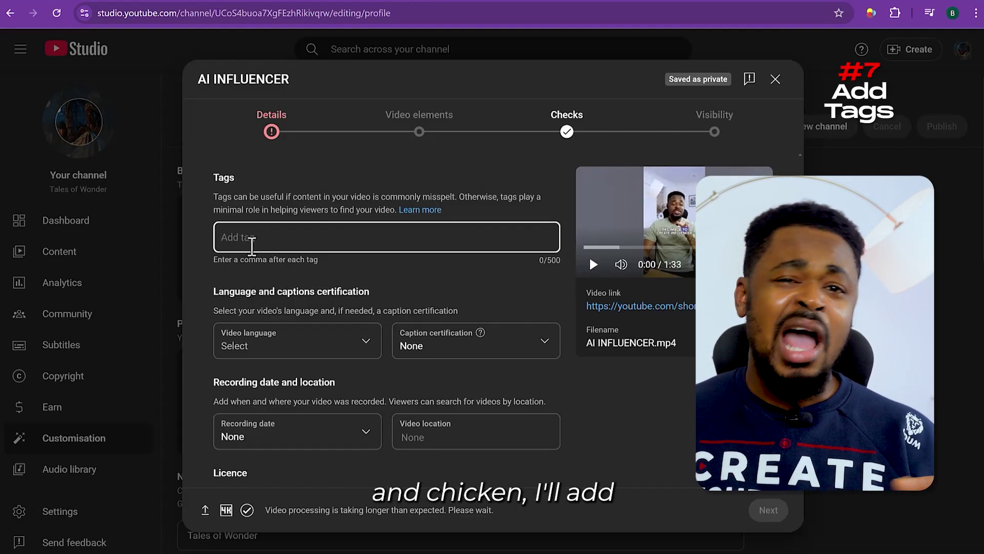
pyautogui.write('how to make frie')
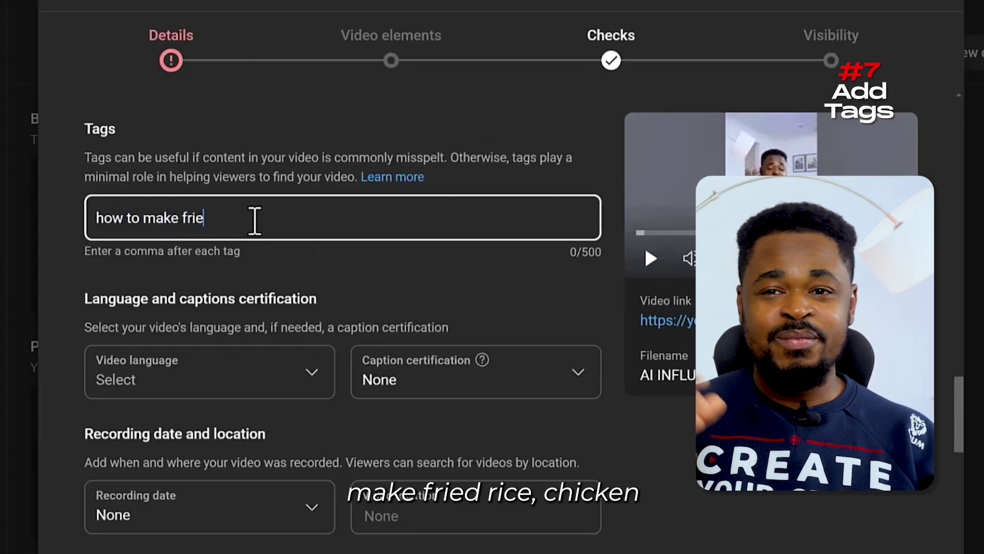
pyautogui.write('d rice')
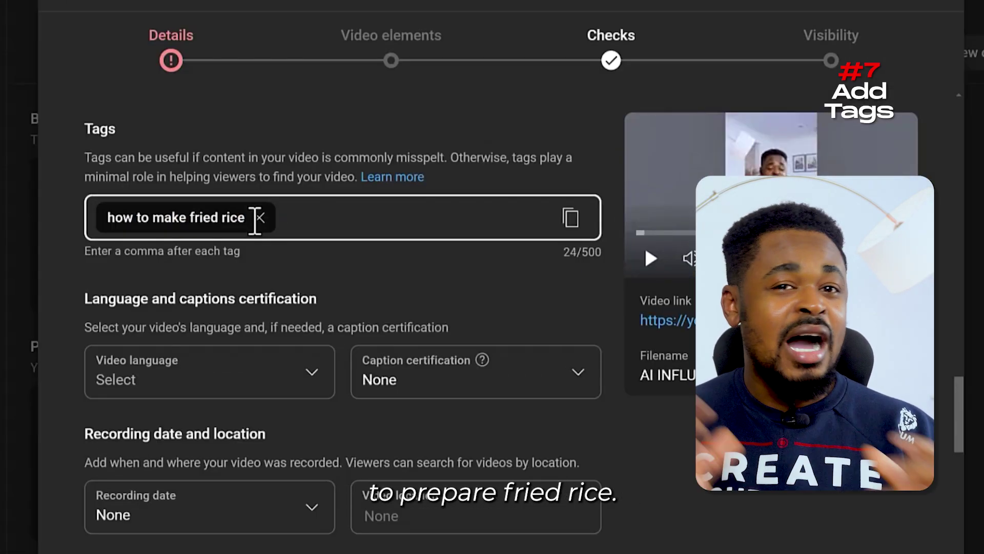
pyautogui.write(', ch')
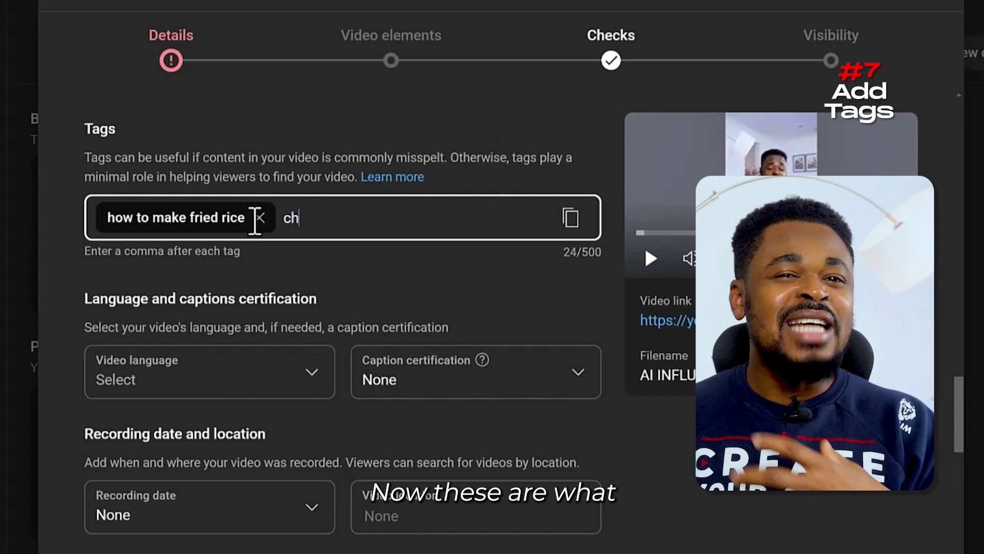
pyautogui.write('icken fried r')
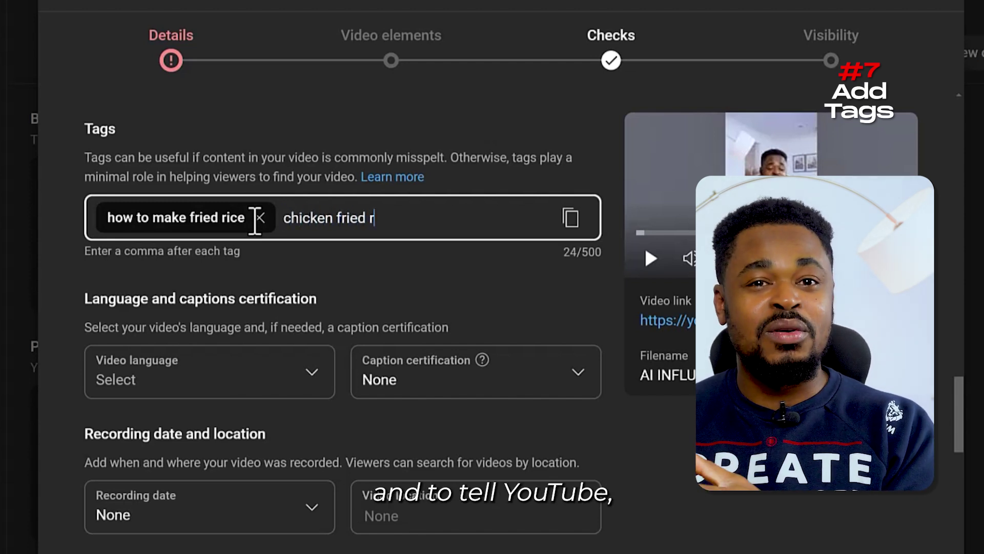
pyautogui.write('ice recipe')
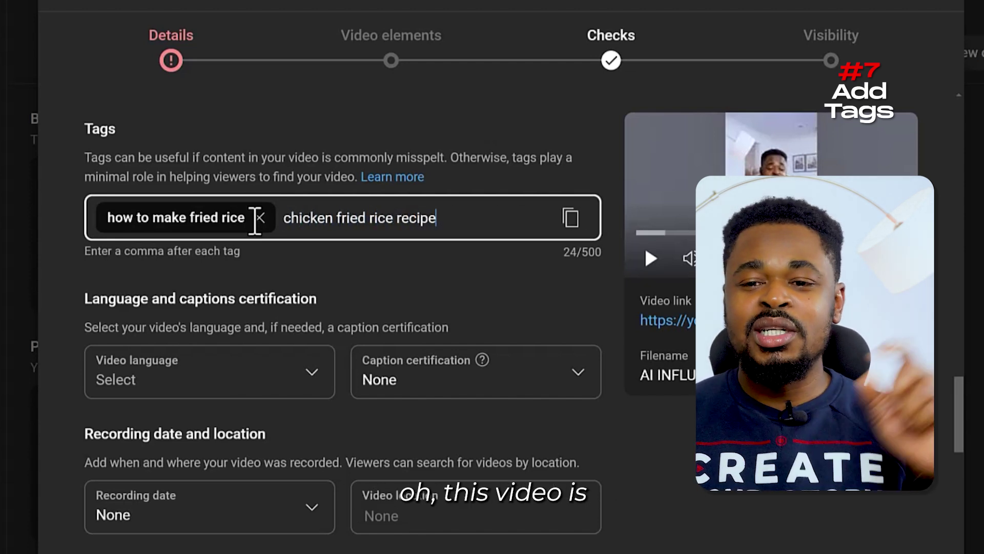
pyautogui.press(',')
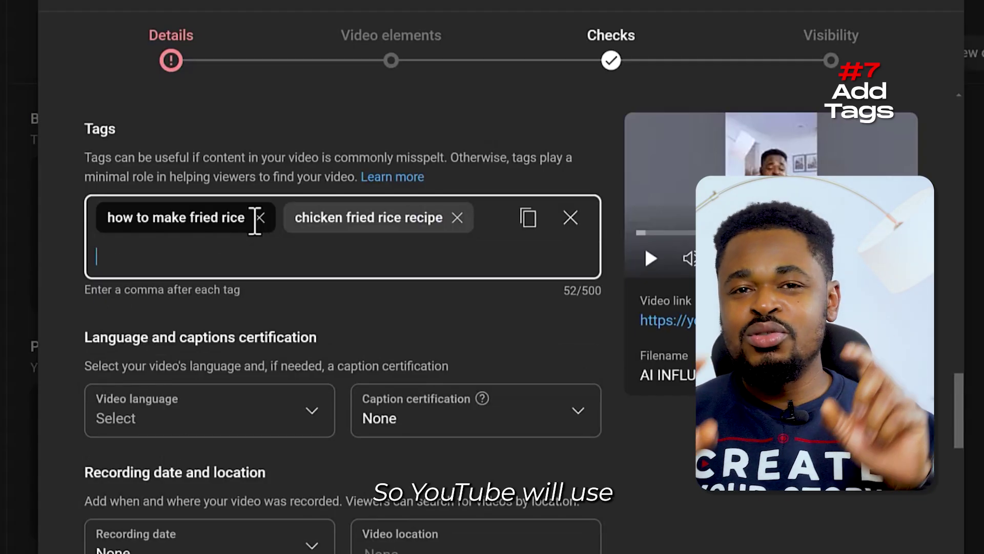
# - Add a third video tag, "how to prepare fried rice"
pyautogui.write('h')
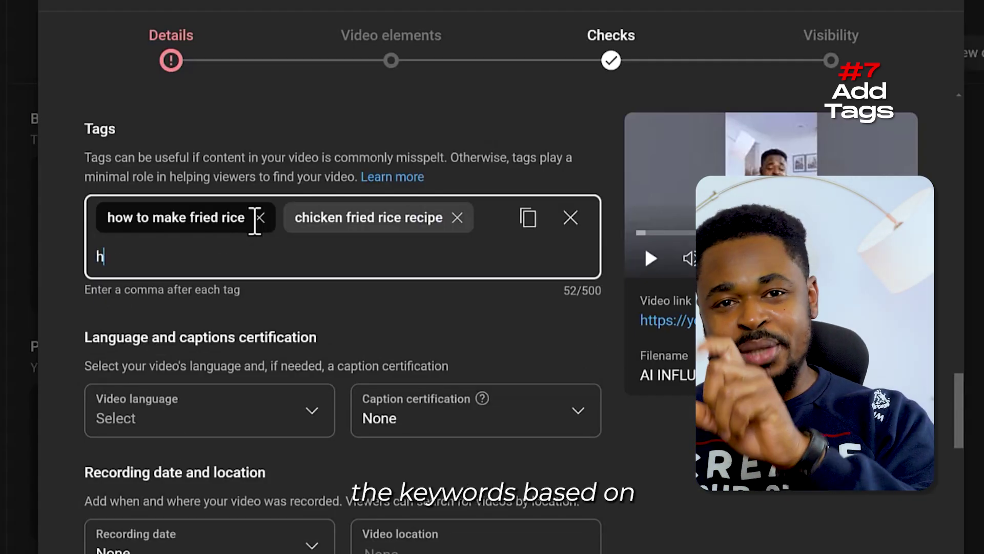
pyautogui.write('ow to prepare ')
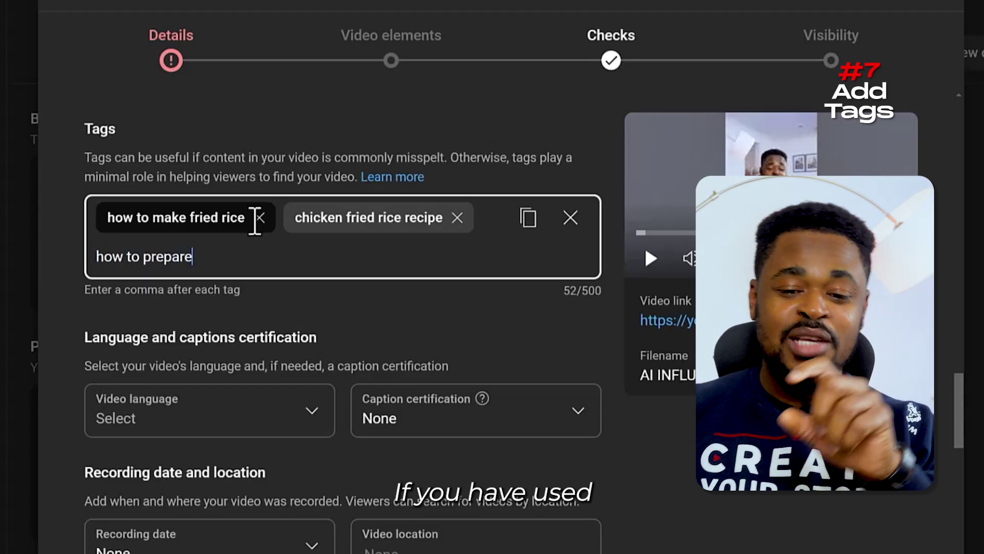
pyautogui.write('fried ri')
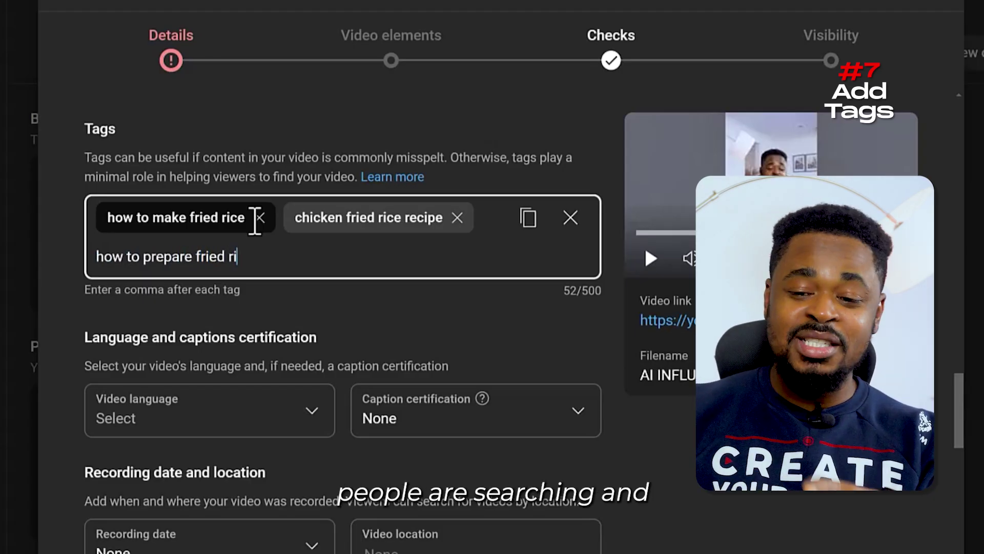
pyautogui.write('ce,')
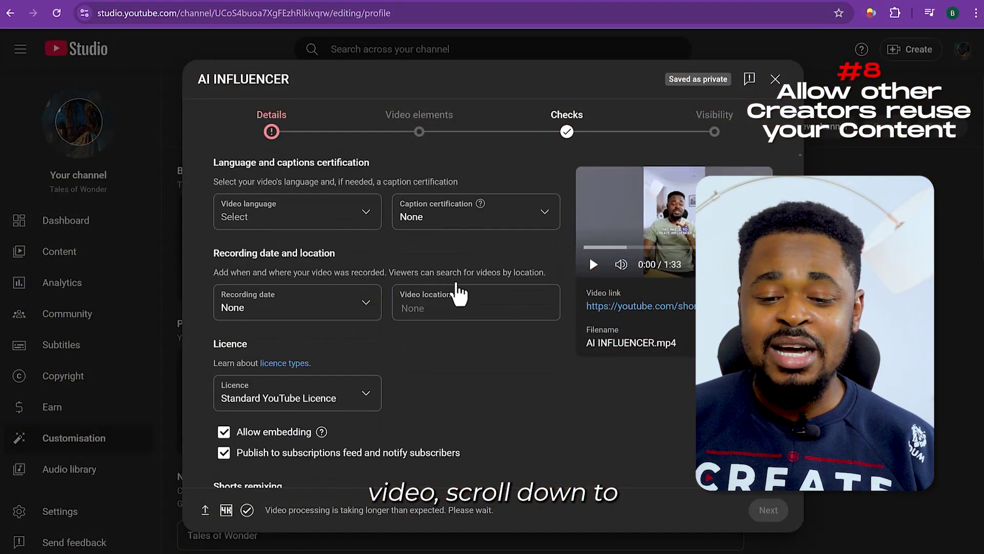
# - Set the AI INFLUENCER video's licence to Creative Commons – Attribution
pyautogui.scroll(-2, 411, 302)
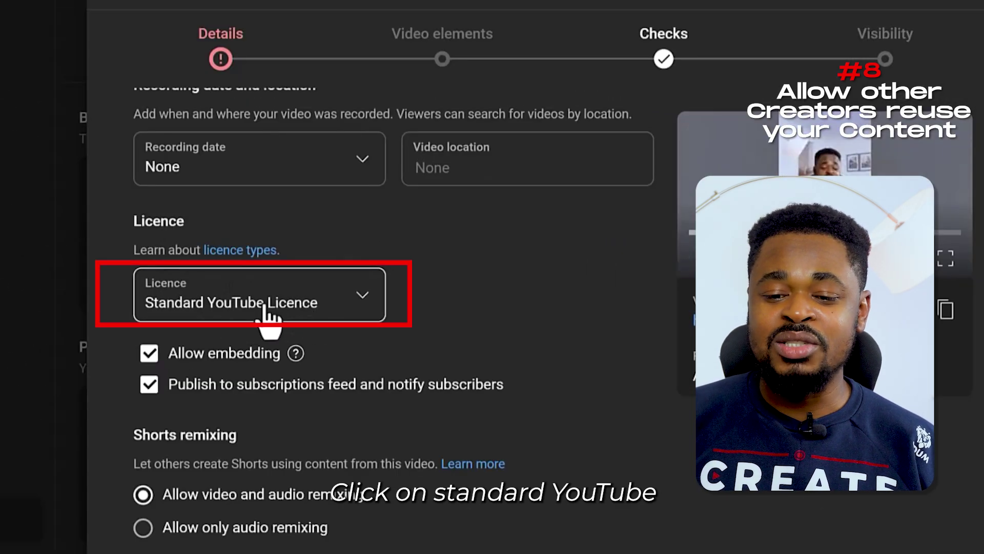
pyautogui.click(362, 297)
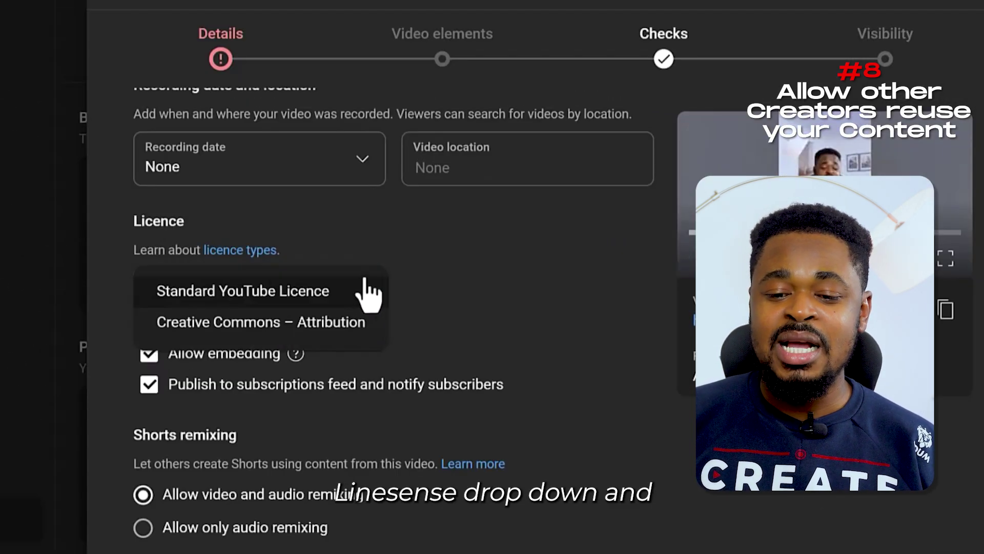
pyautogui.click(318, 336)
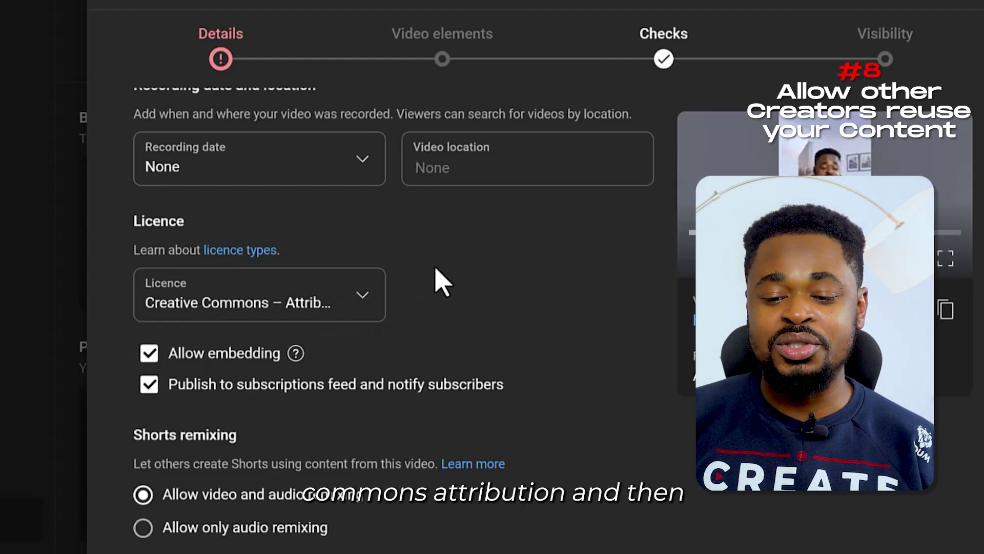
# - Switch the video's licence back to Standard YouTube Licence
pyautogui.scroll(-2, 341, 349)
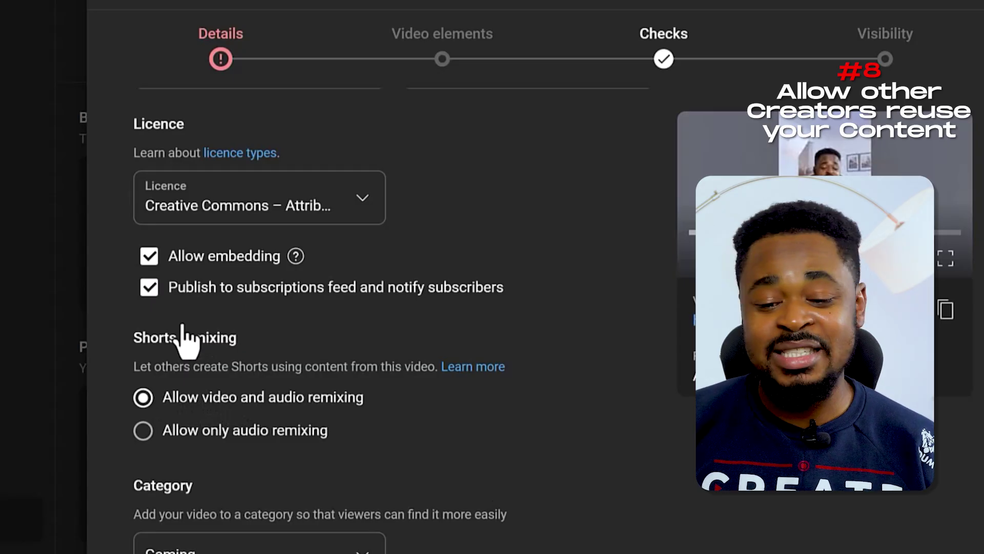
pyautogui.click(328, 210)
pyautogui.click(272, 192)
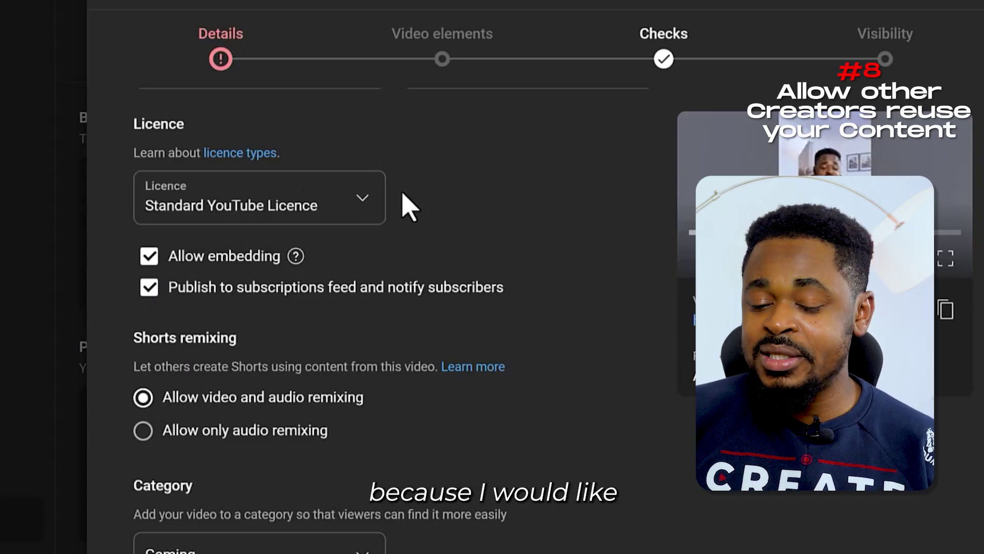
# - Change the licence to Creative Commons – Attribution again so other creators can reuse the video
pyautogui.scroll(2, 446, 233)
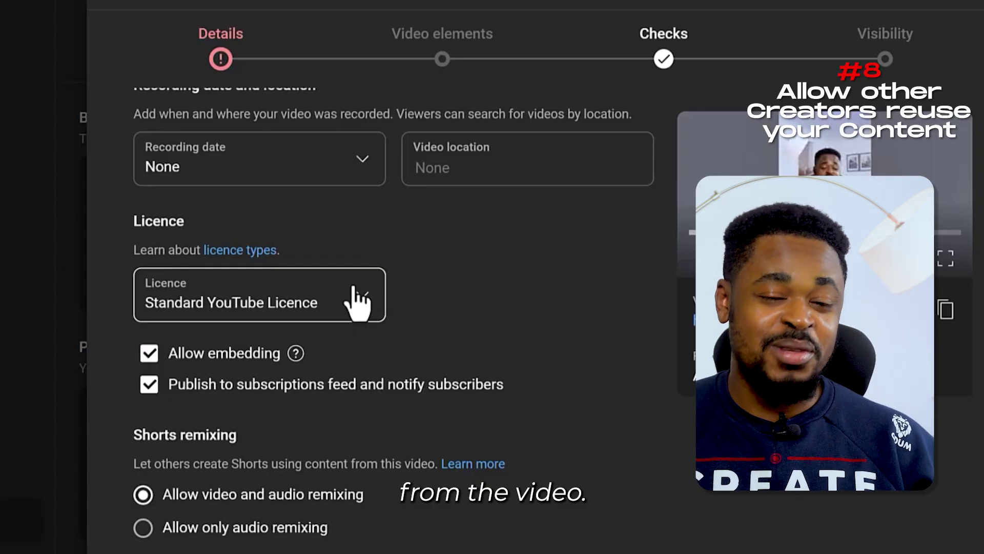
pyautogui.click(324, 319)
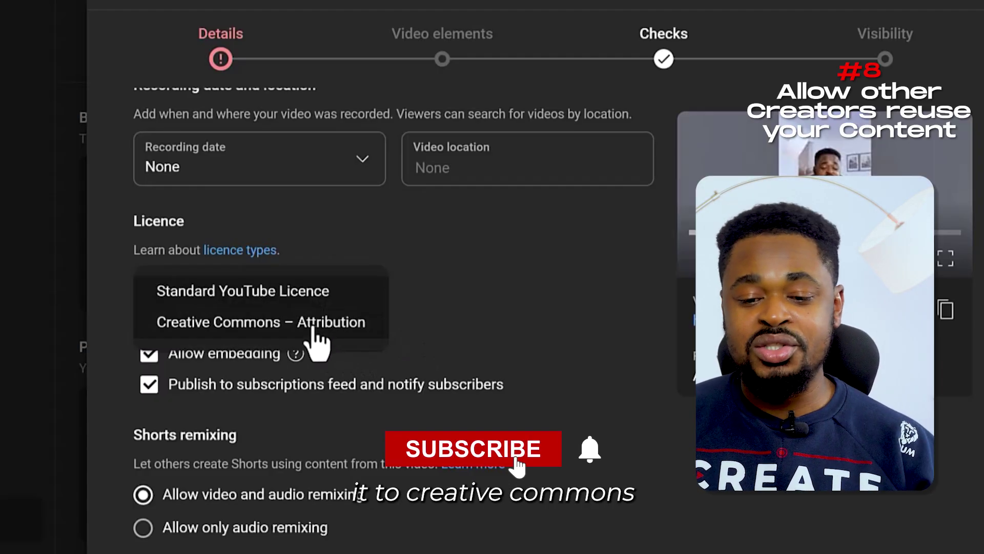
pyautogui.click(313, 323)
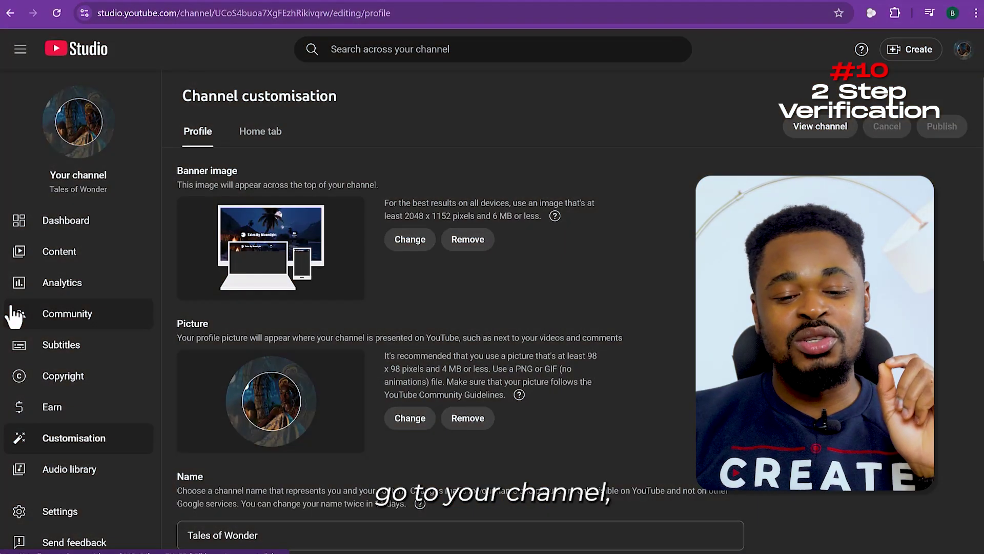
# - Go to the channel's Earn page and open the 2-Step Verification setup
pyautogui.click(72, 410)
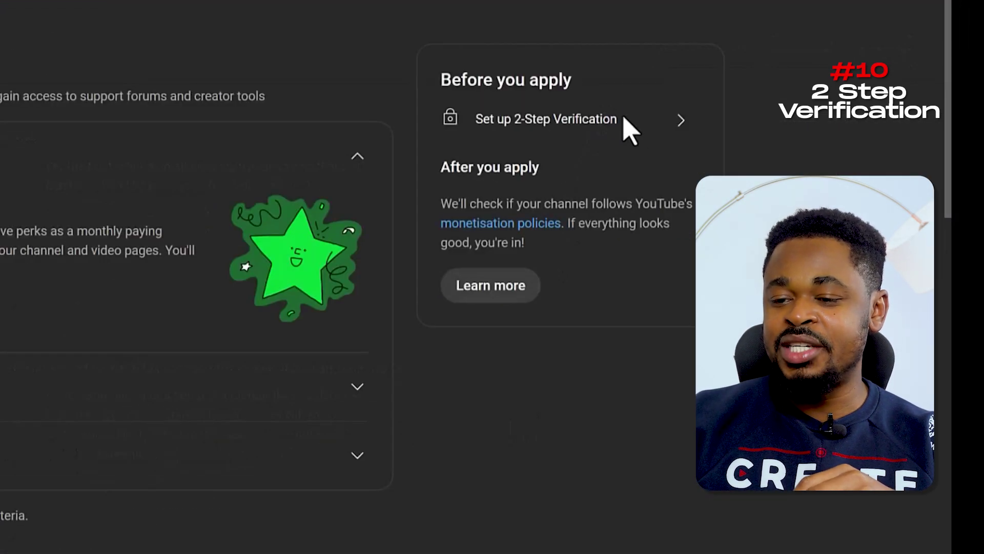
pyautogui.click(680, 122)
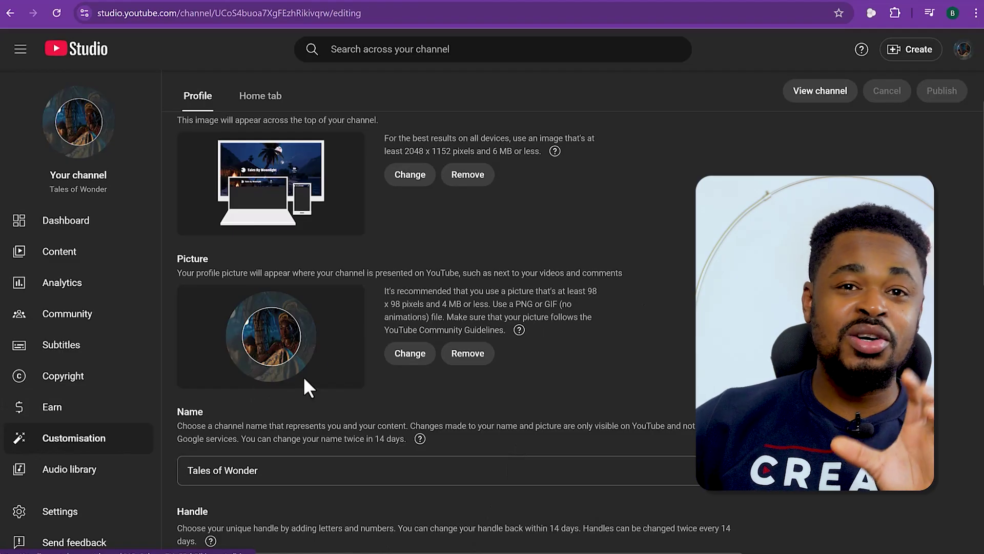
# - Examine the channel description in the profile customisation, especially its opening line
pyautogui.scroll(-7, 441, 354)
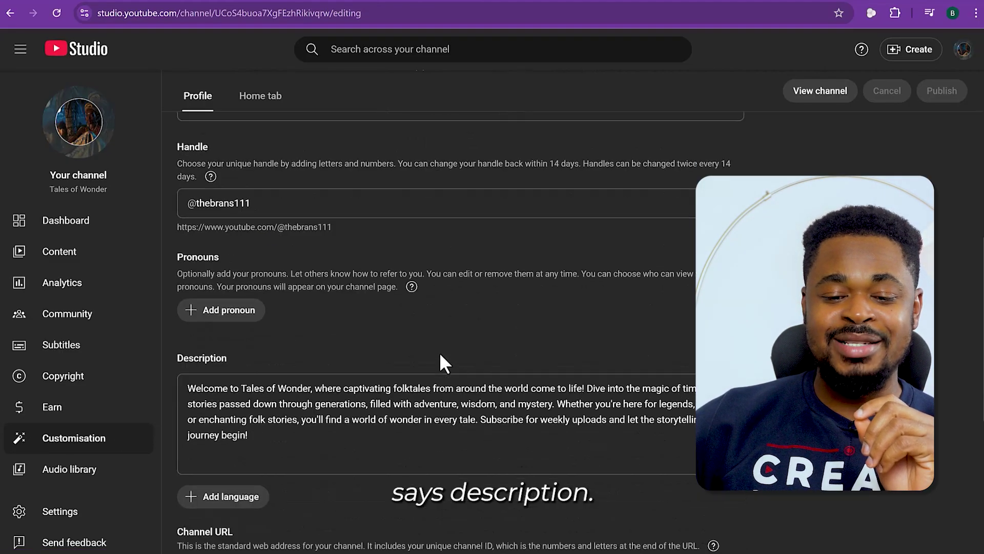
pyautogui.scroll(-1, 440, 361)
pyautogui.moveTo(305, 417); pyautogui.dragTo(223, 370)
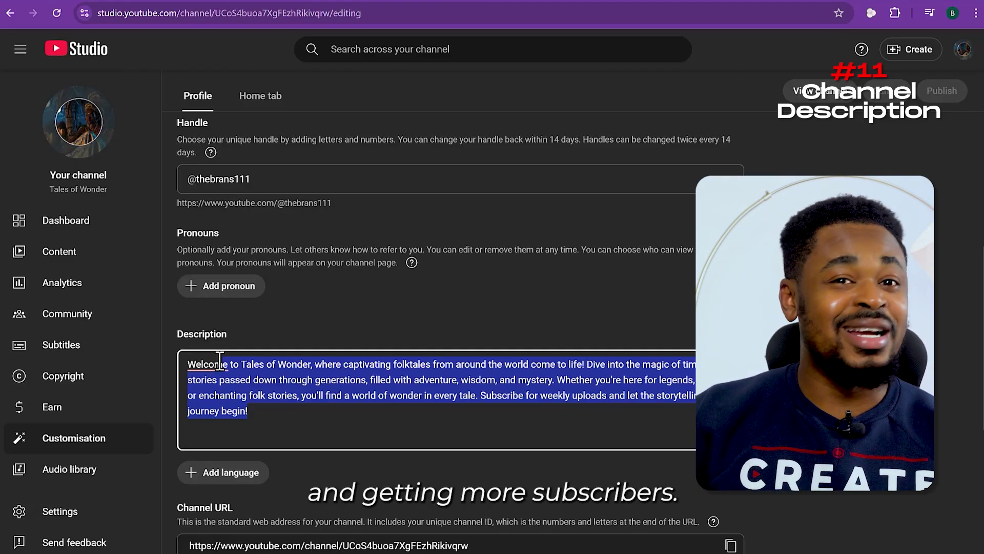
pyautogui.click(458, 361)
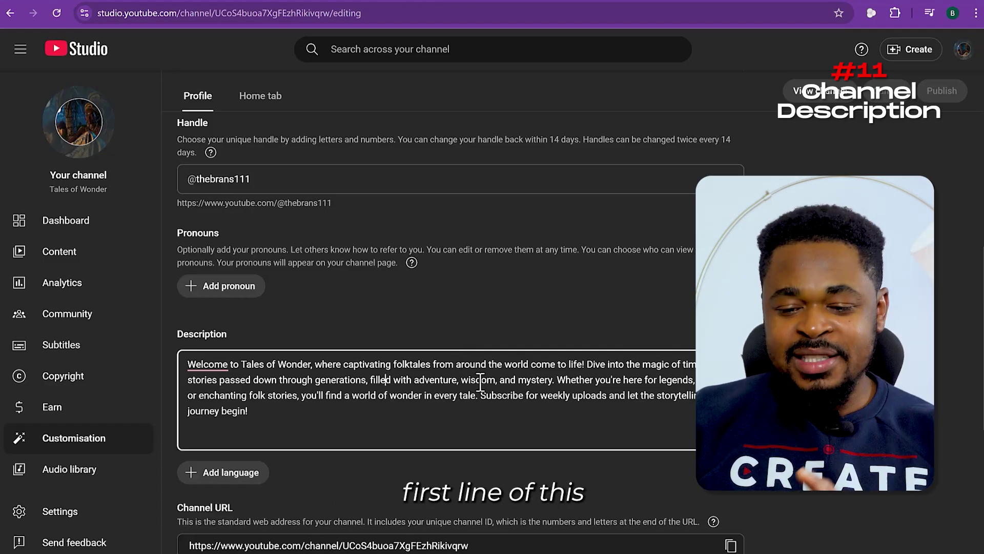
pyautogui.moveTo(487, 365); pyautogui.dragTo(198, 368)
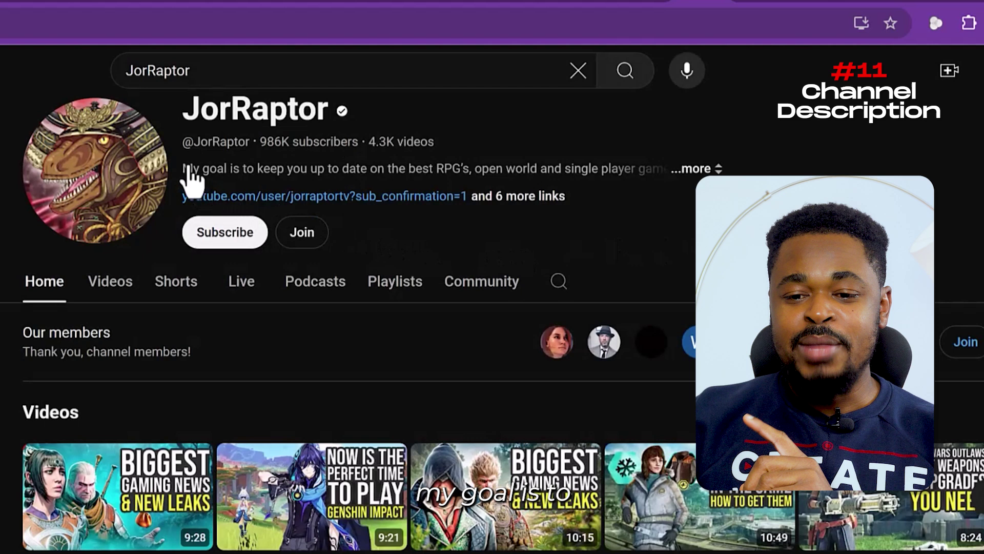
# - Read the opening description lines on the JorRaptor and Ali Abdaal channel pages as examples
pyautogui.moveTo(189, 168); pyautogui.dragTo(561, 171)
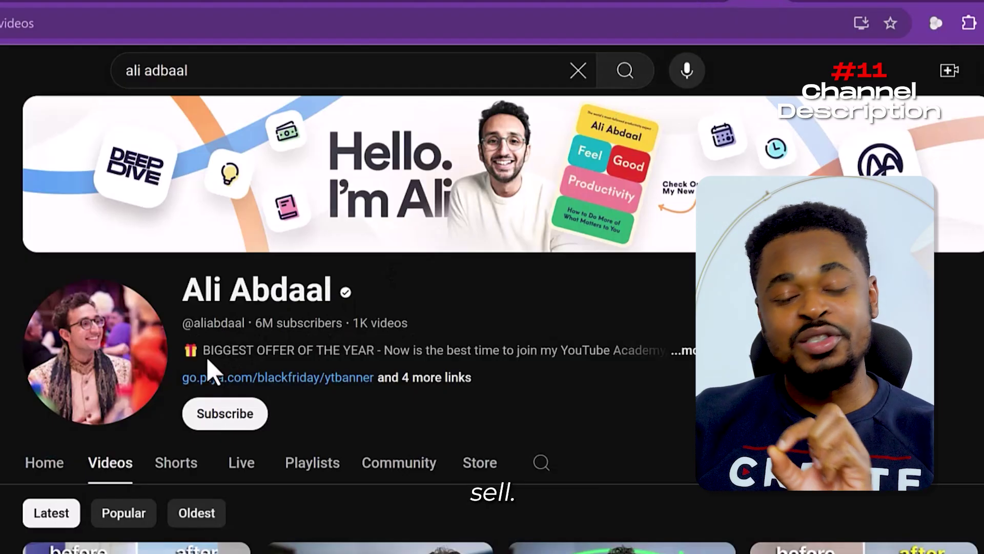
pyautogui.moveTo(209, 357); pyautogui.dragTo(225, 355)
pyautogui.moveTo(297, 355); pyautogui.dragTo(562, 356)
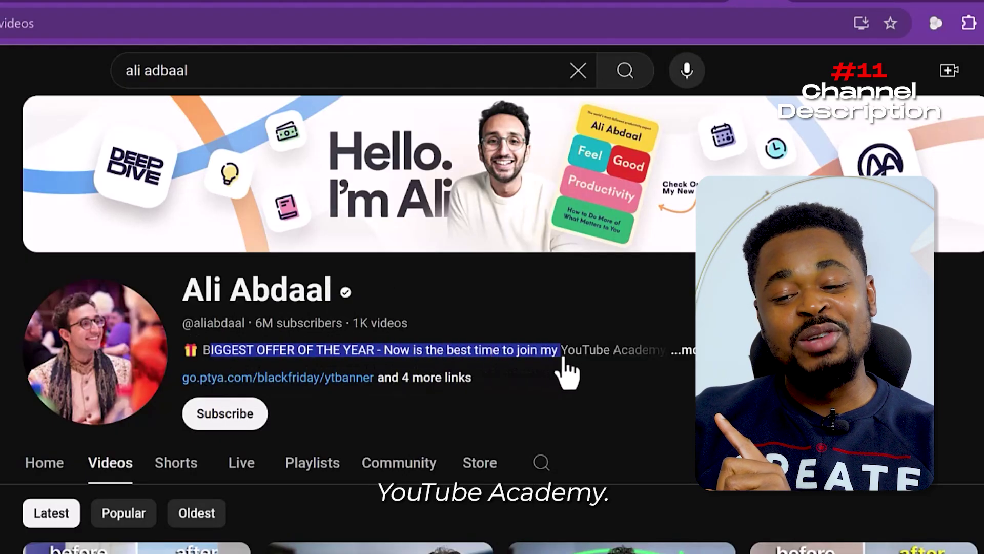
pyautogui.moveTo(647, 369); pyautogui.dragTo(665, 374)
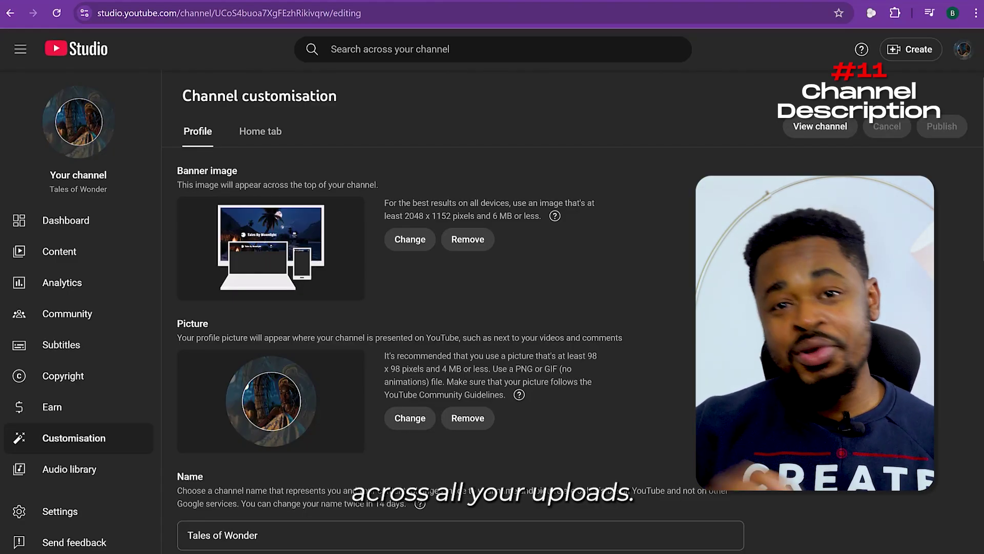
# - Open the basic info of the channel's upload defaults in the YouTube Studio settings
pyautogui.click(60, 515)
pyautogui.click(268, 226)
pyautogui.click(484, 318)
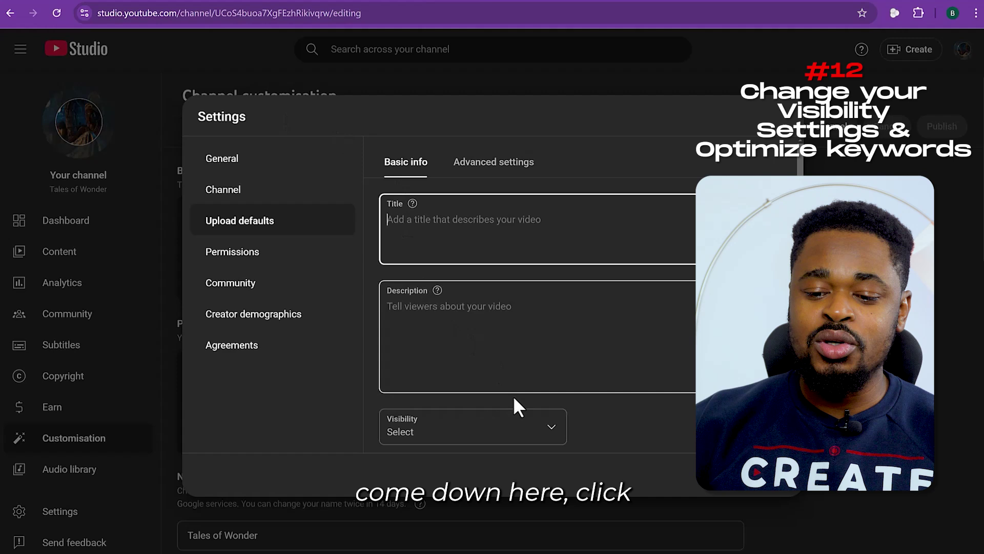
# - Set the default visibility for new uploads to Unlisted
pyautogui.scroll(-1, 514, 398)
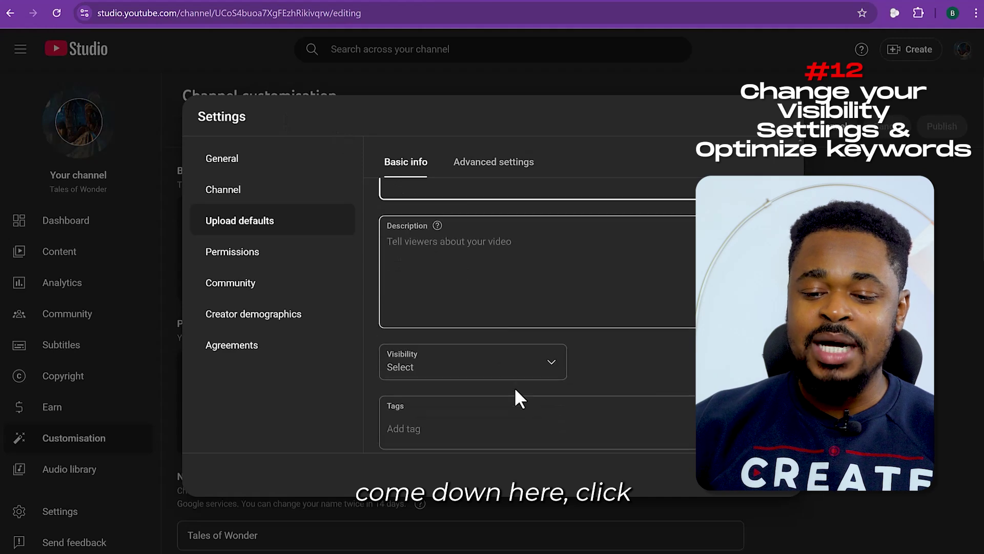
pyautogui.click(501, 367)
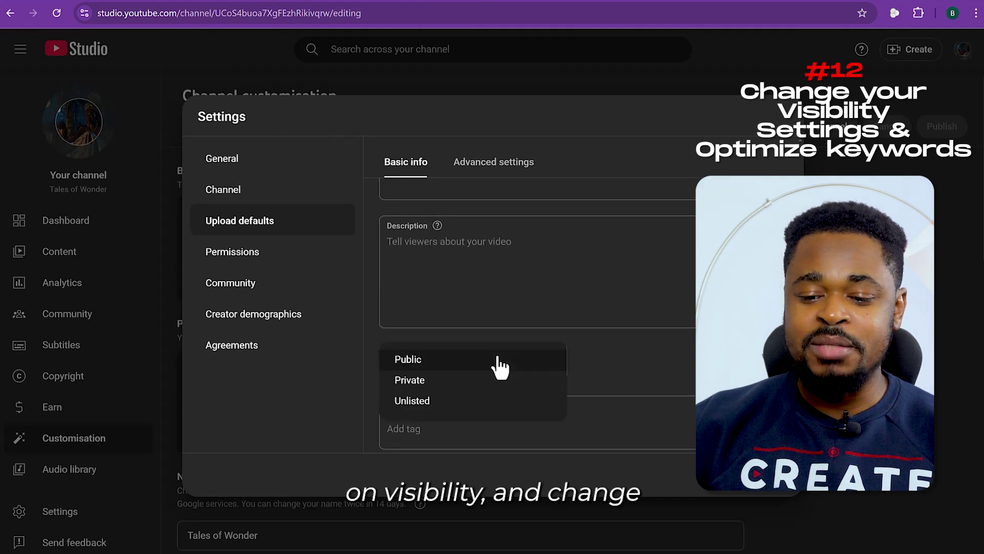
pyautogui.click(455, 405)
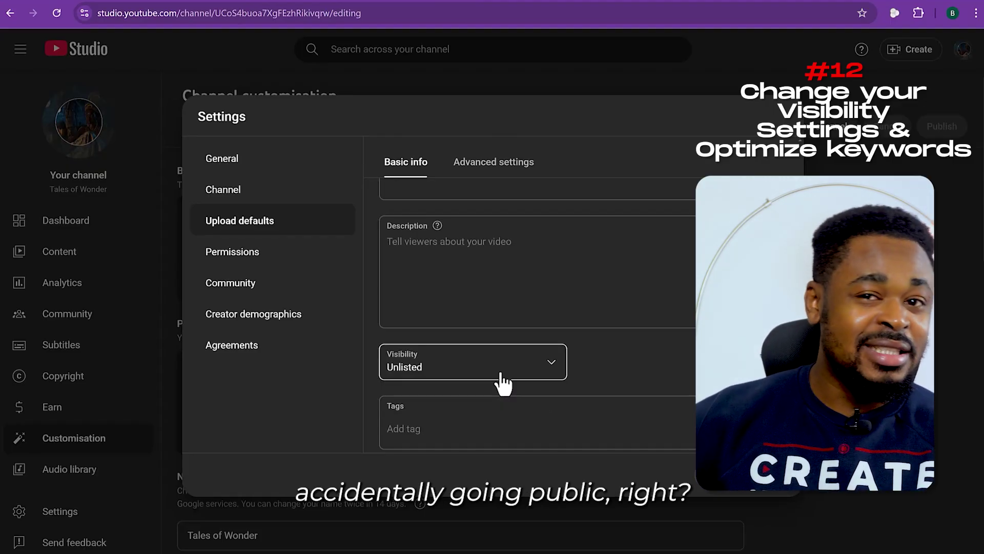
# - Enter "football highlight", "best goals" and "premiere league highlights" as comma-separated default tags for uploads
pyautogui.click(492, 398)
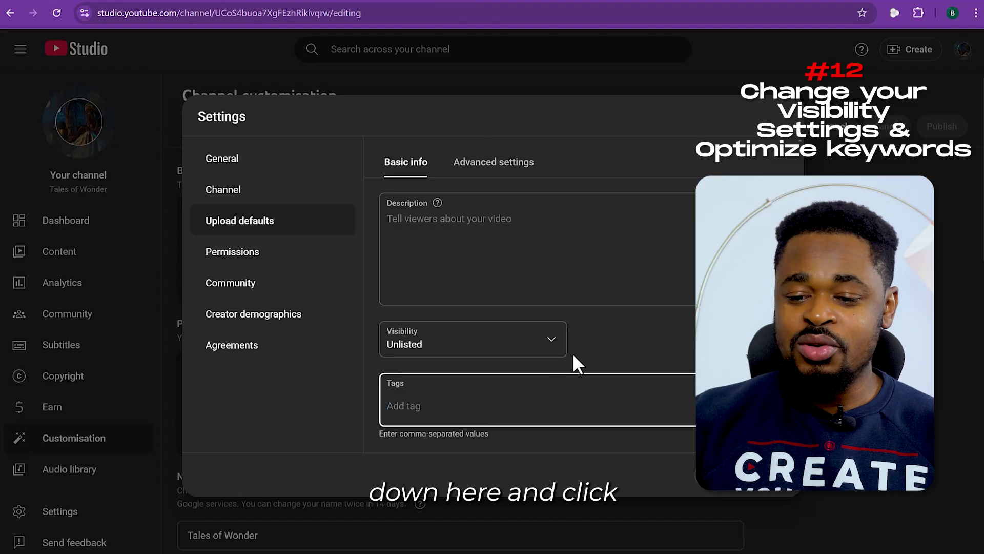
pyautogui.write('ll higli')
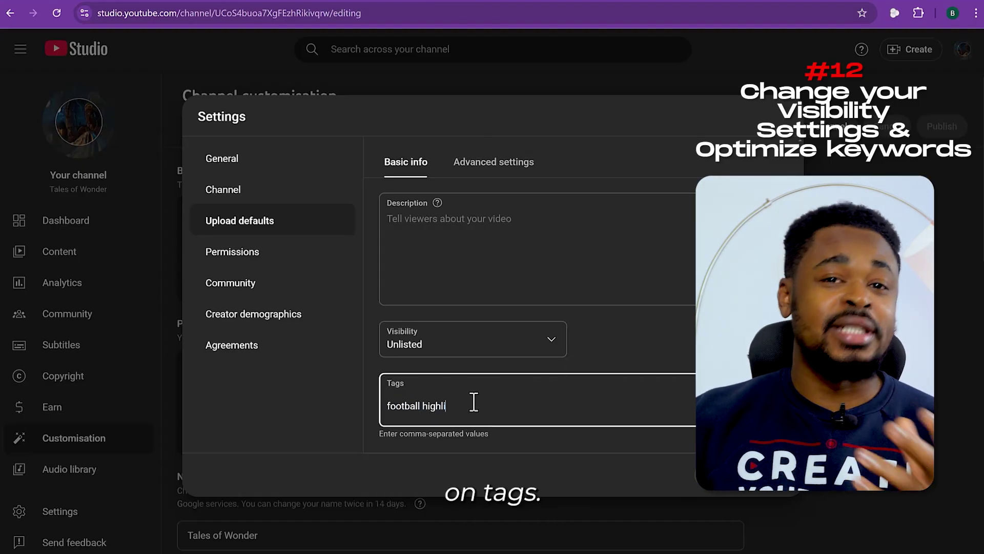
pyautogui.write('ght')
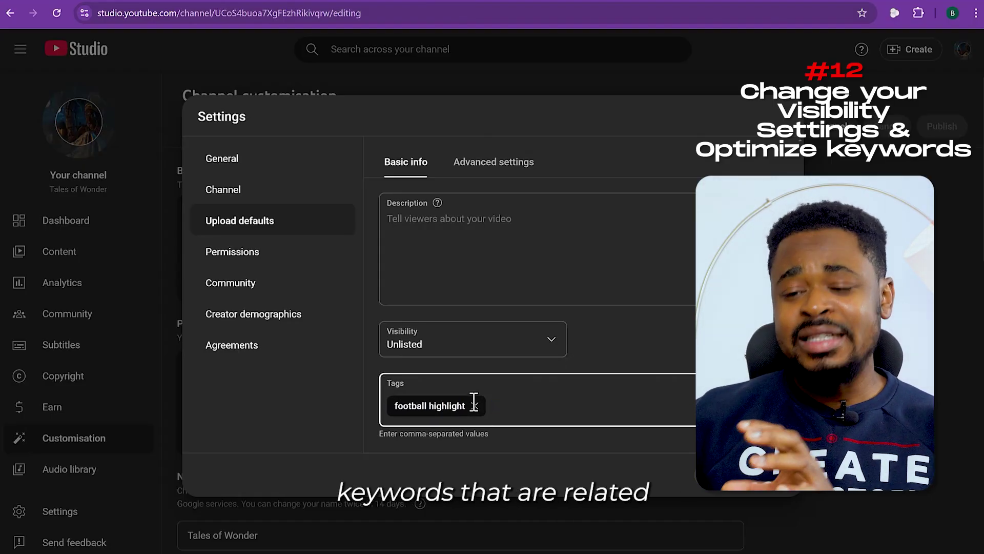
pyautogui.write(',to')
pyautogui.press('BackSpace')
pyautogui.press('BackSpace')
pyautogui.write('best goals of')
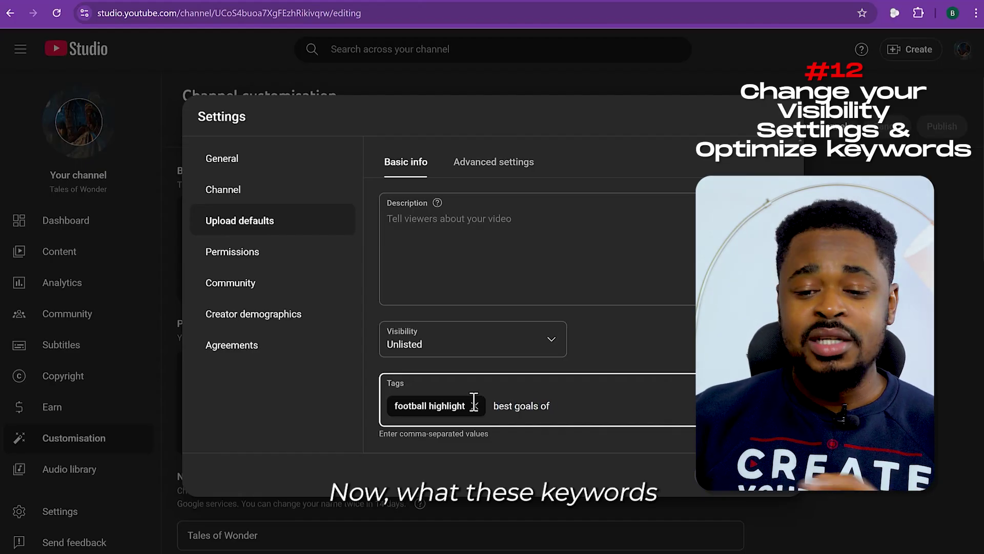
pyautogui.write('p')
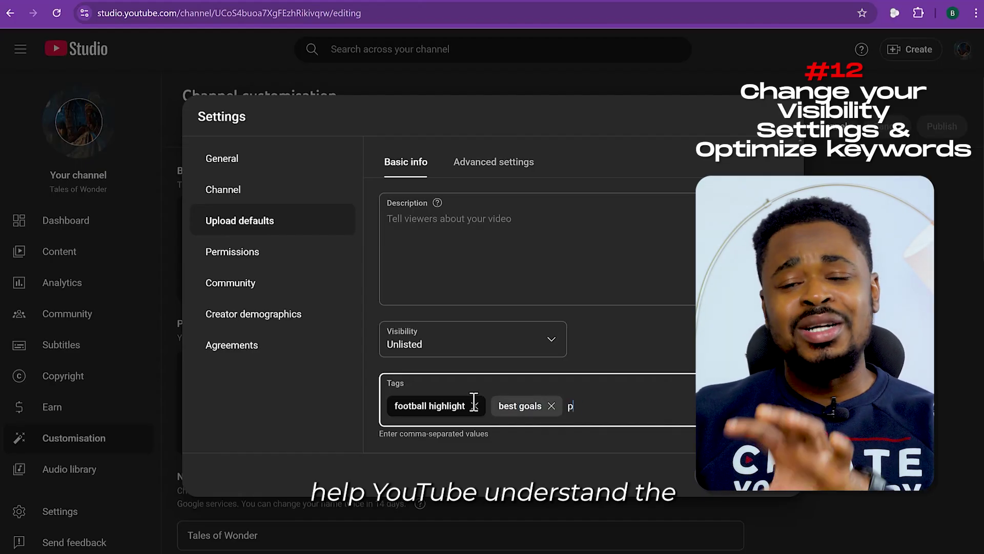
pyautogui.write('remirere leag')
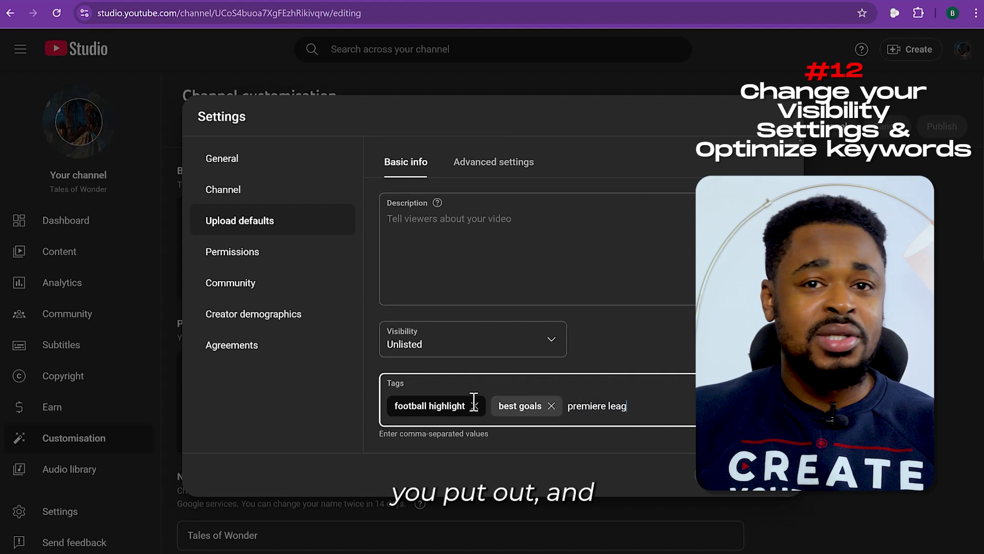
pyautogui.write('ue highlights')
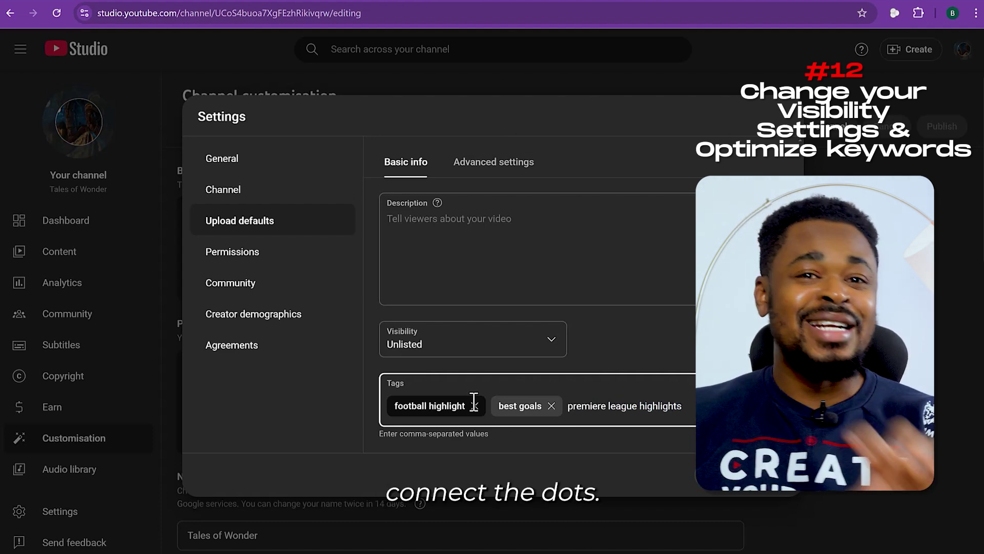